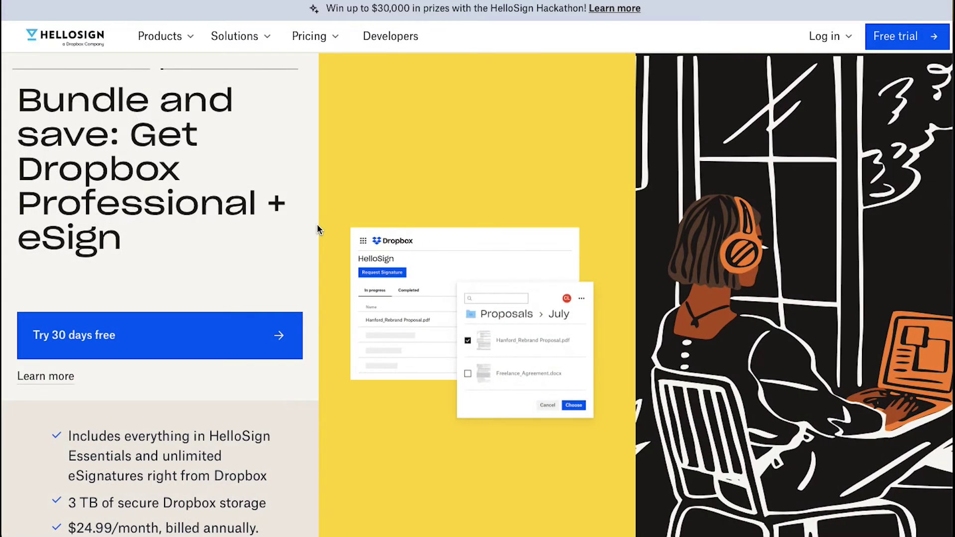
Step: Scroll down the HelloSign homepage toward the pricing plans
scroll(318, 228, down, 3)
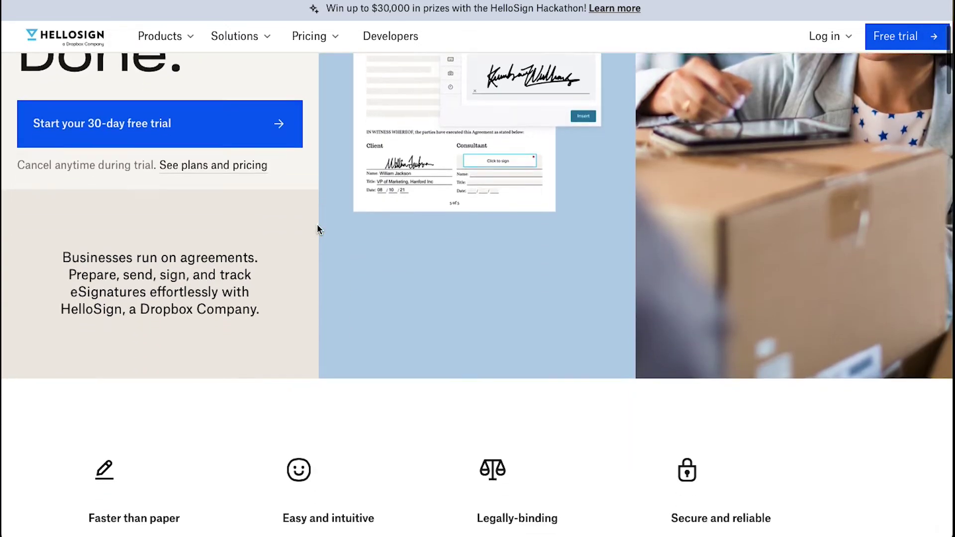
scroll(317, 228, down, 9)
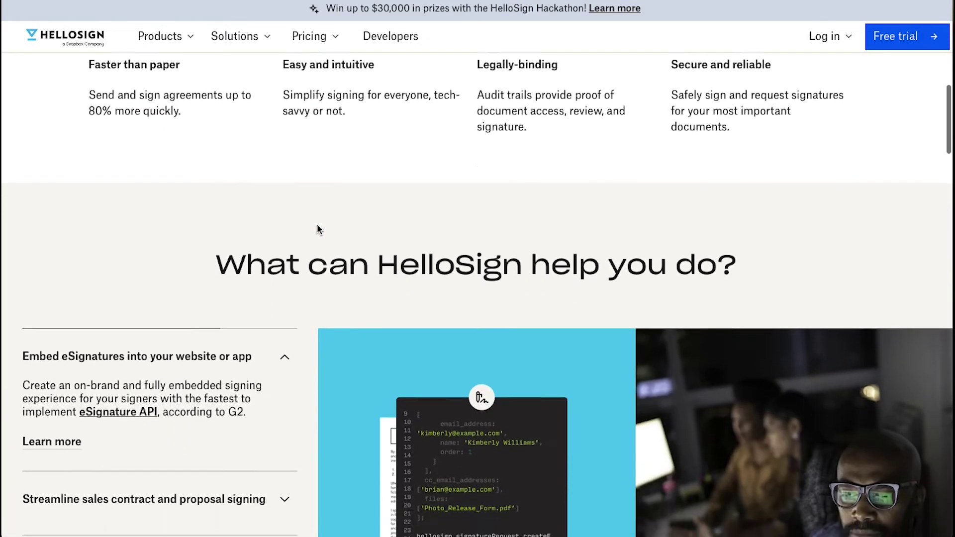
scroll(319, 228, down, 7)
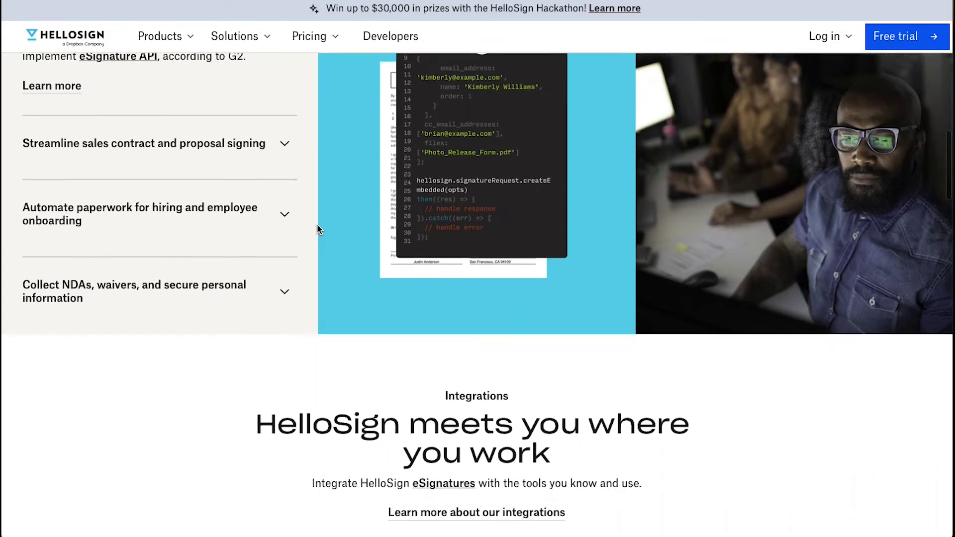
scroll(319, 229, down, 8)
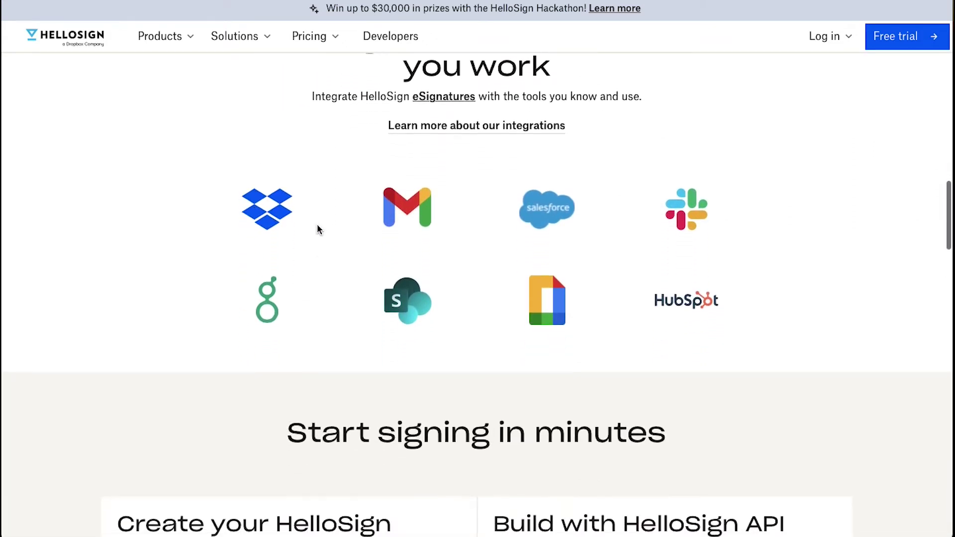
scroll(317, 229, down, 5)
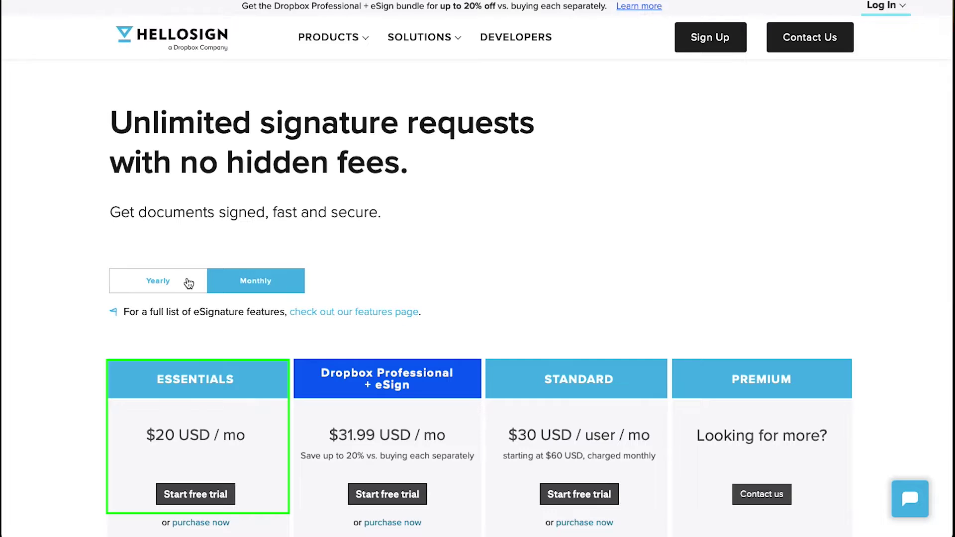
Step: Toggle between monthly and yearly billing, ending on yearly rates of $15, $24.99 and $25
click(189, 283)
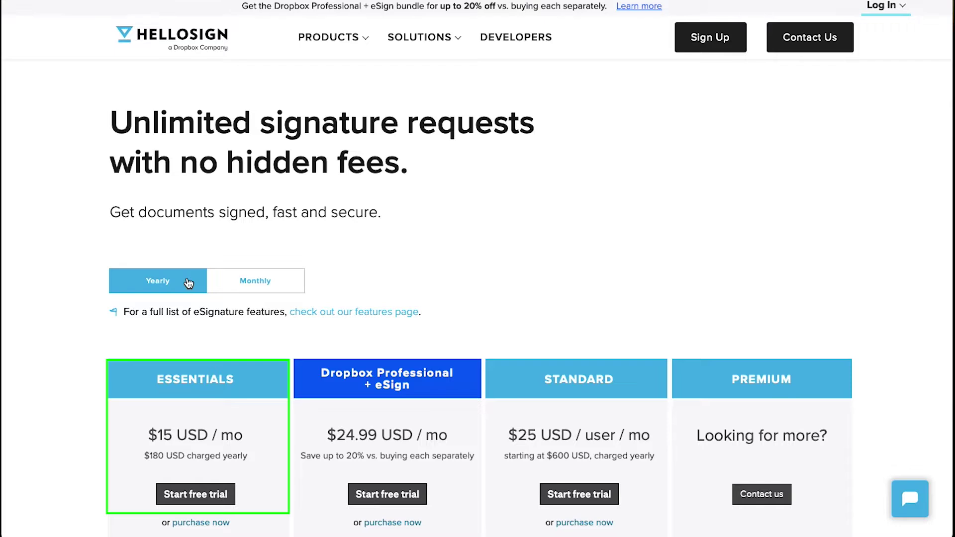
click(240, 285)
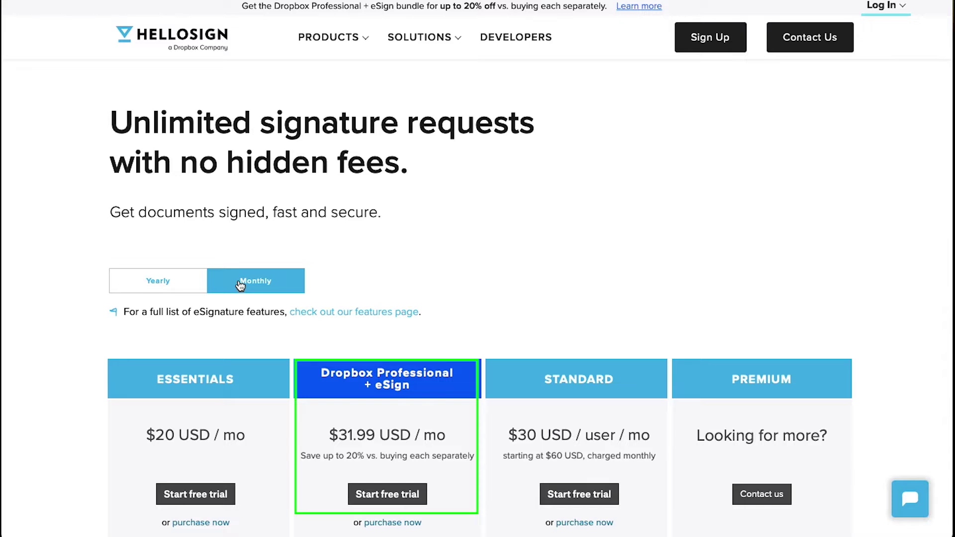
click(184, 283)
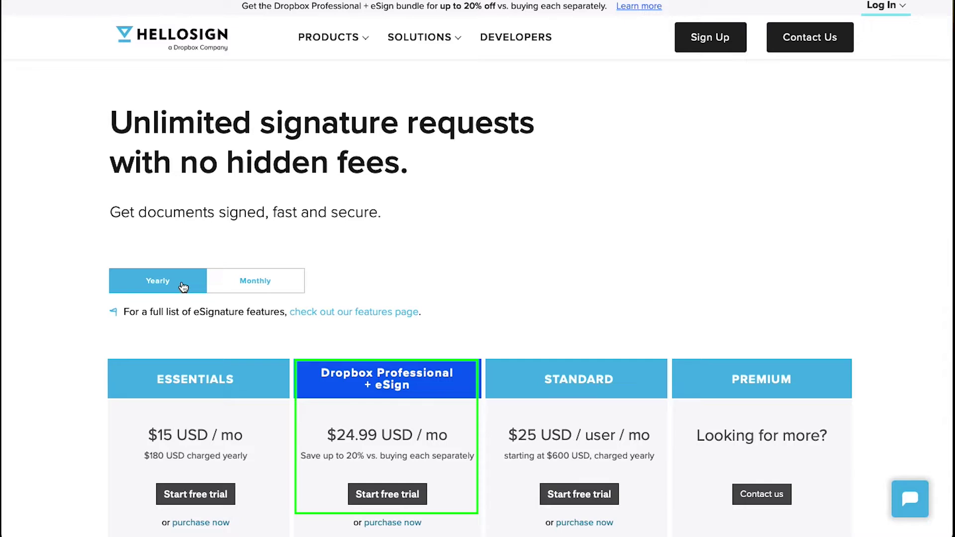
click(220, 289)
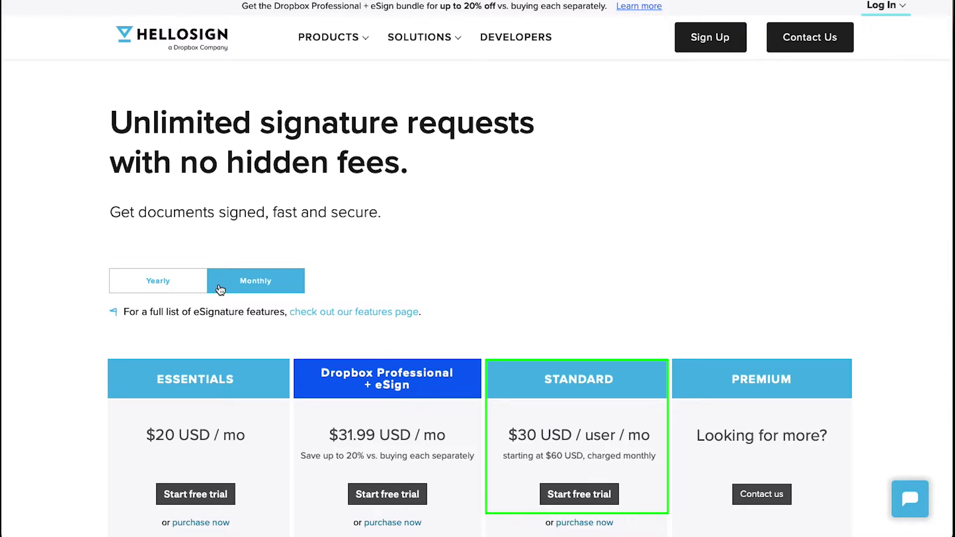
click(193, 288)
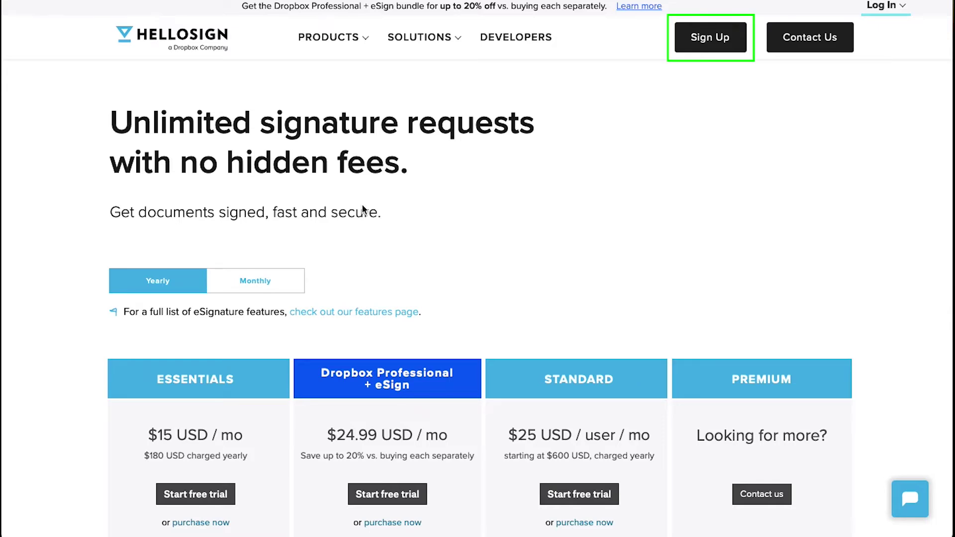
click(707, 40)
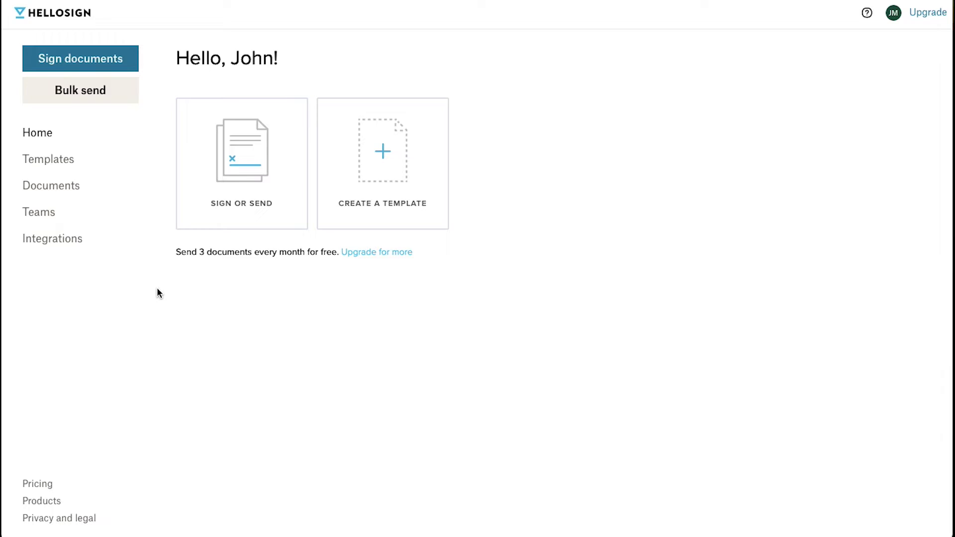
Step: Start a new document to sign or send from the Home dashboard
click(259, 158)
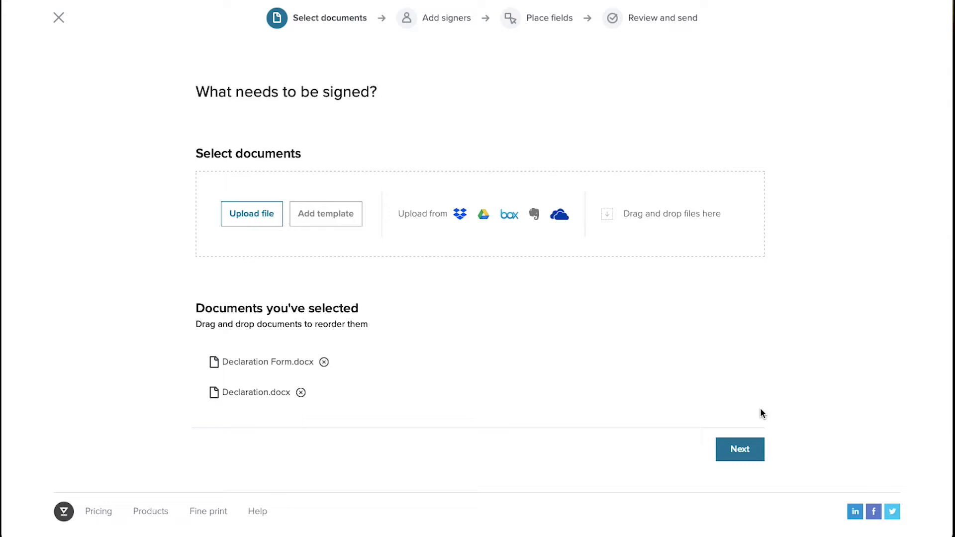
Step: Continue with both Declaration documents to the Add signers step
click(741, 449)
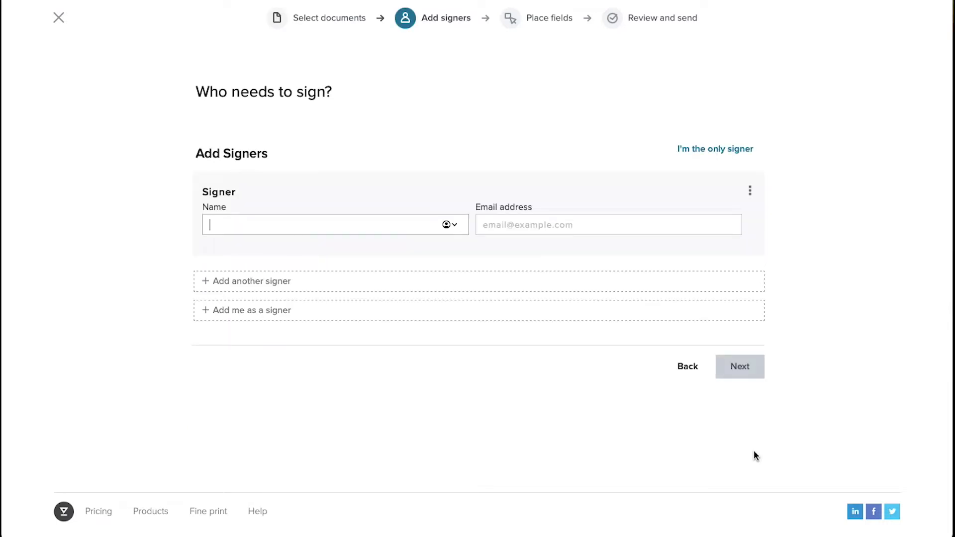
Step: Enter the first signer's full name and e-mail address
click(390, 223)
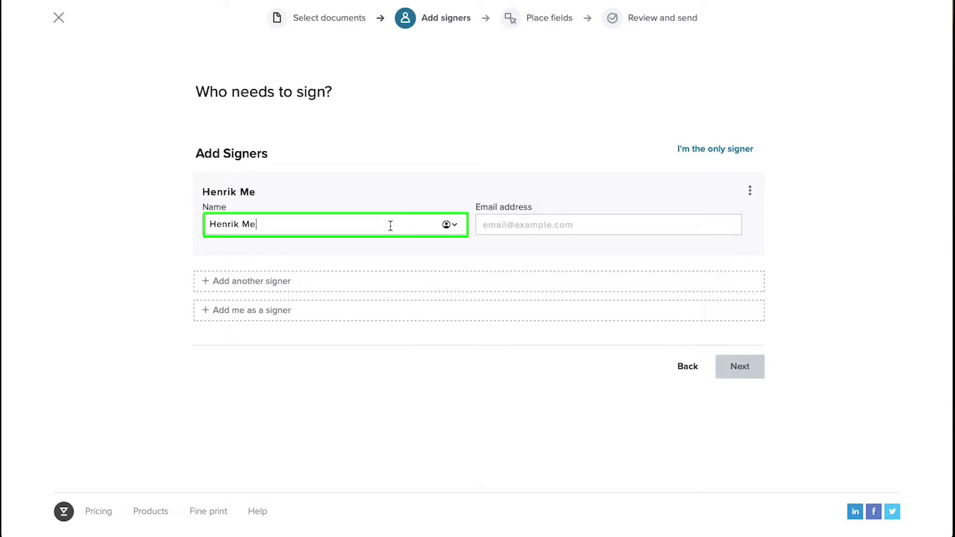
click(526, 222)
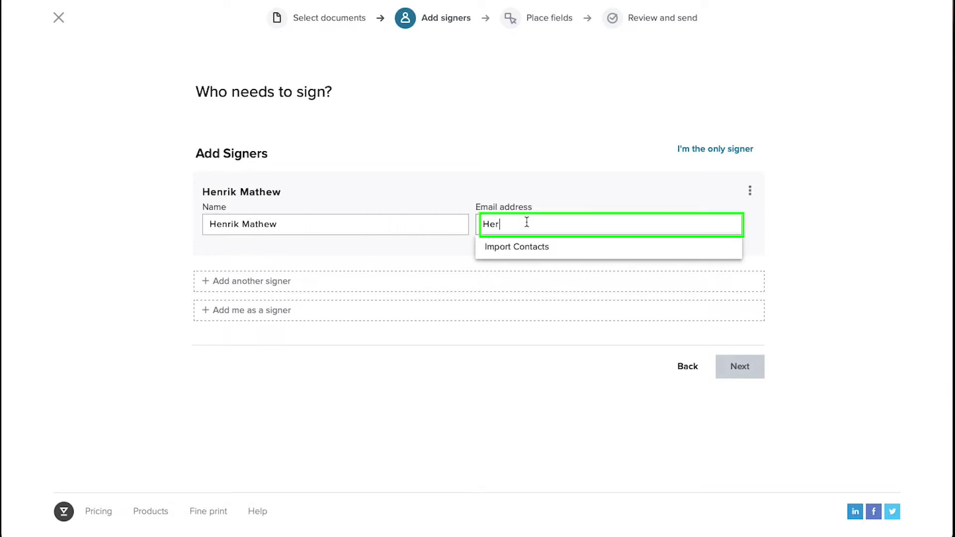
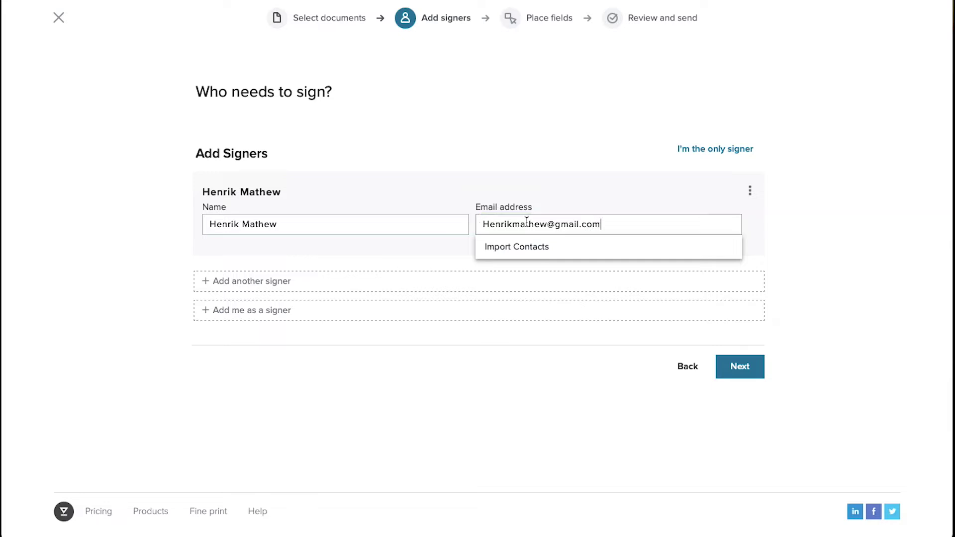
key(Tab)
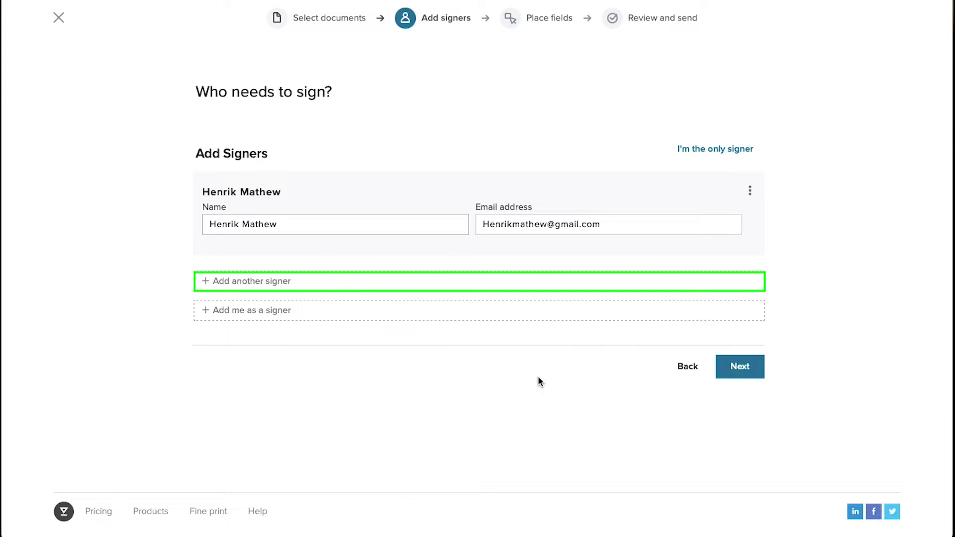
Step: Add a second signer with their name and e-mail address and move to placing fields
click(482, 282)
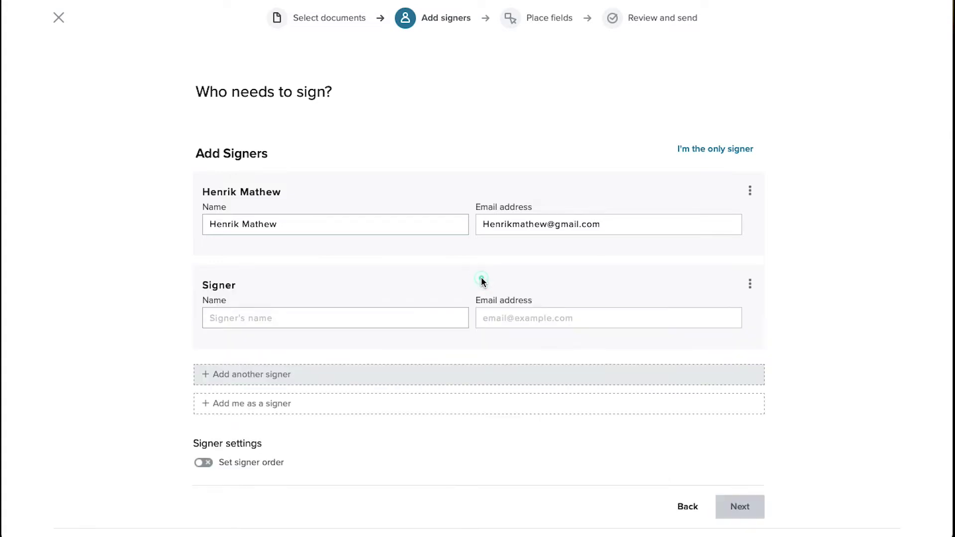
click(442, 316)
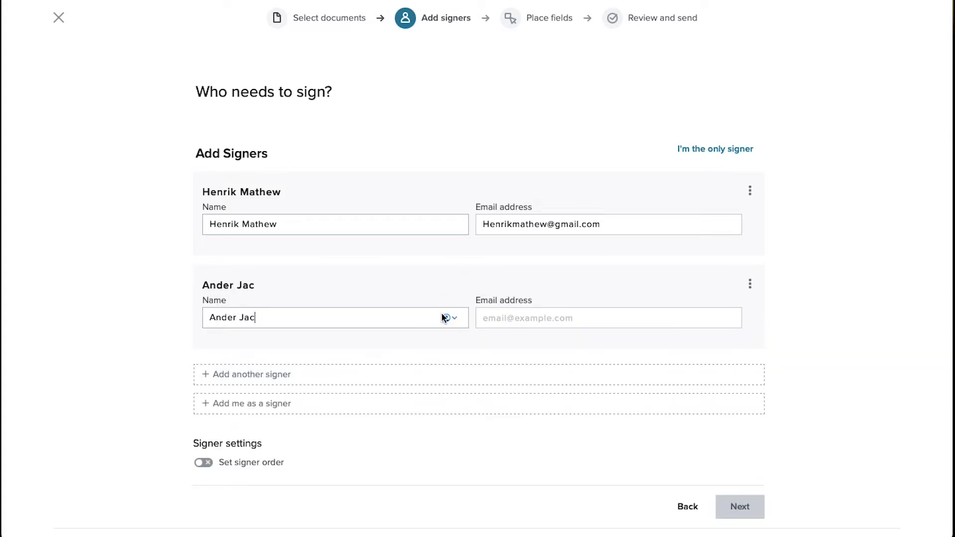
click(551, 319)
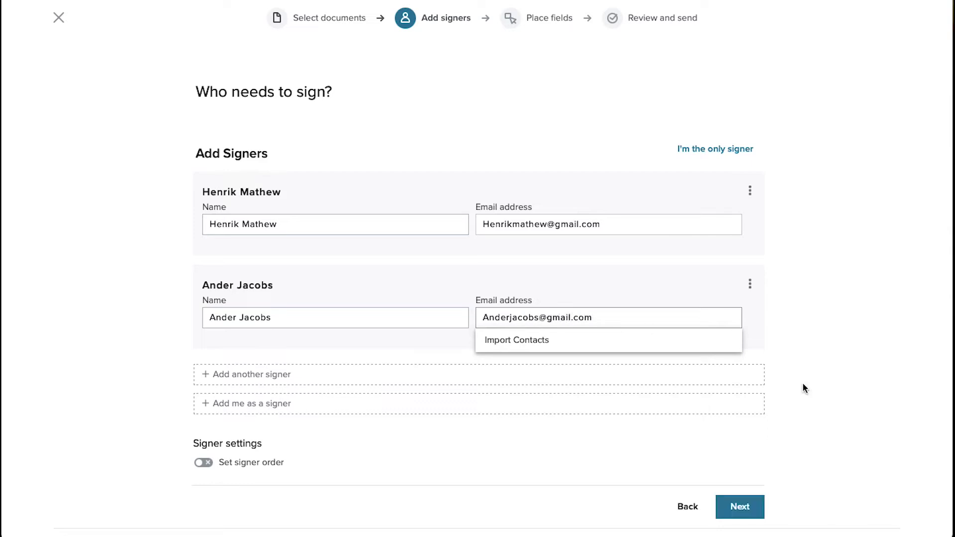
click(803, 384)
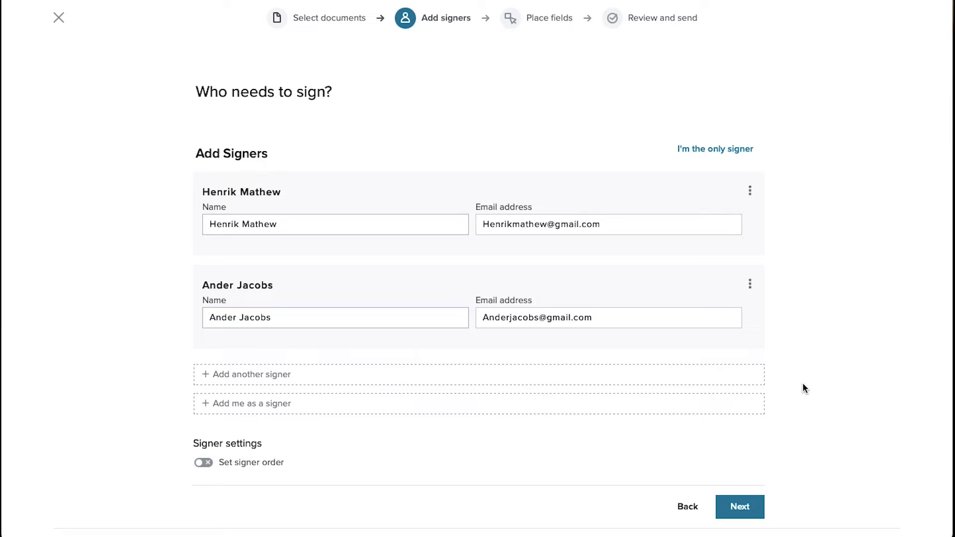
click(753, 505)
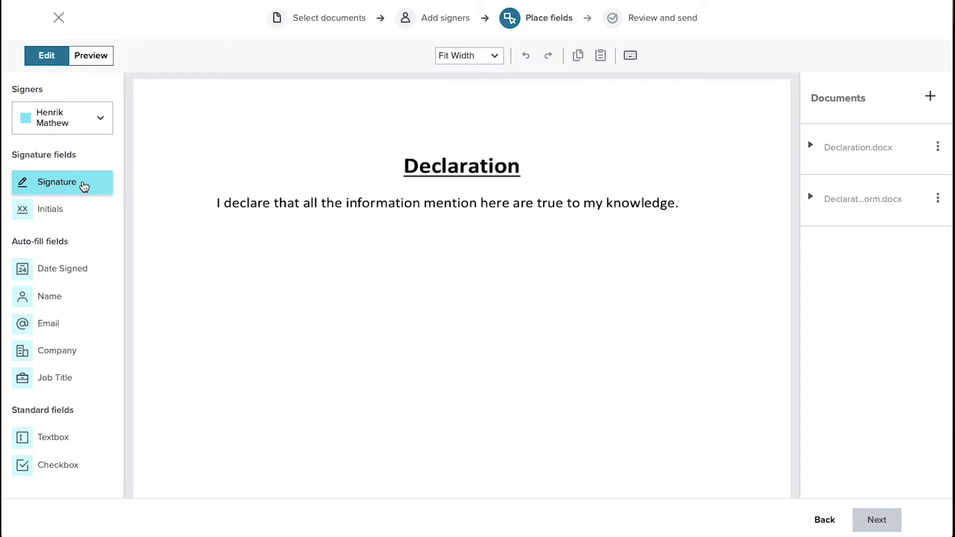
Step: Drop the first signer's Signature field below the declaration sentence
click(226, 279)
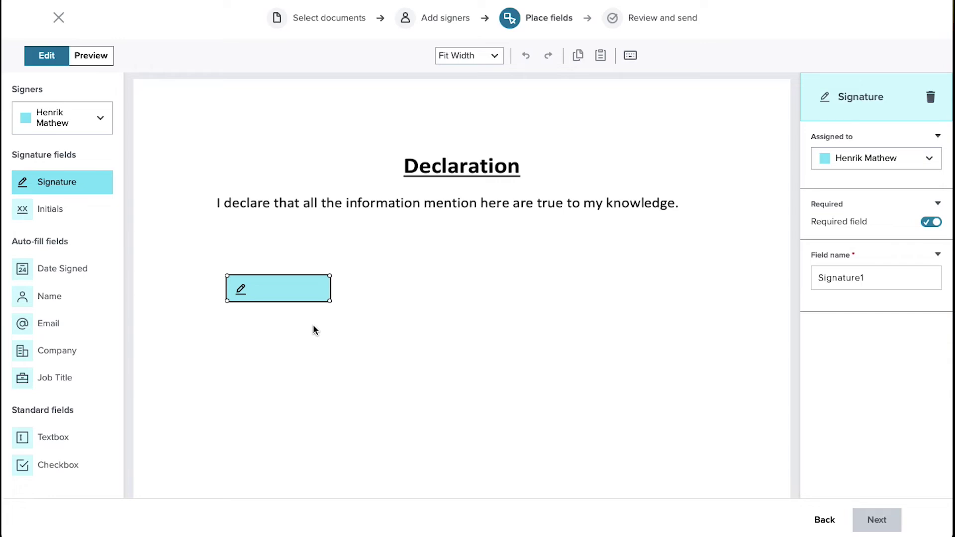
Step: Place a Date Signed field for the first signer, aligned beneath their signature
click(60, 269)
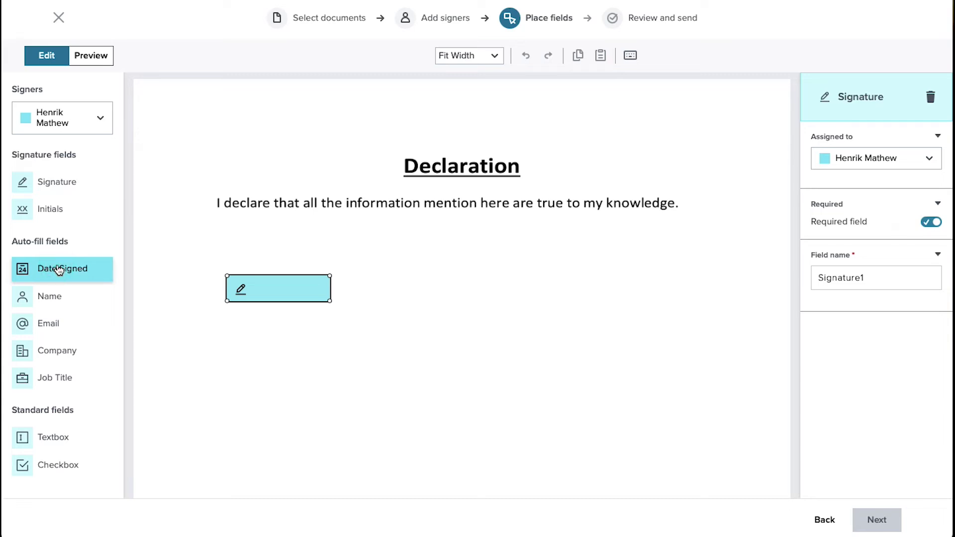
click(264, 351)
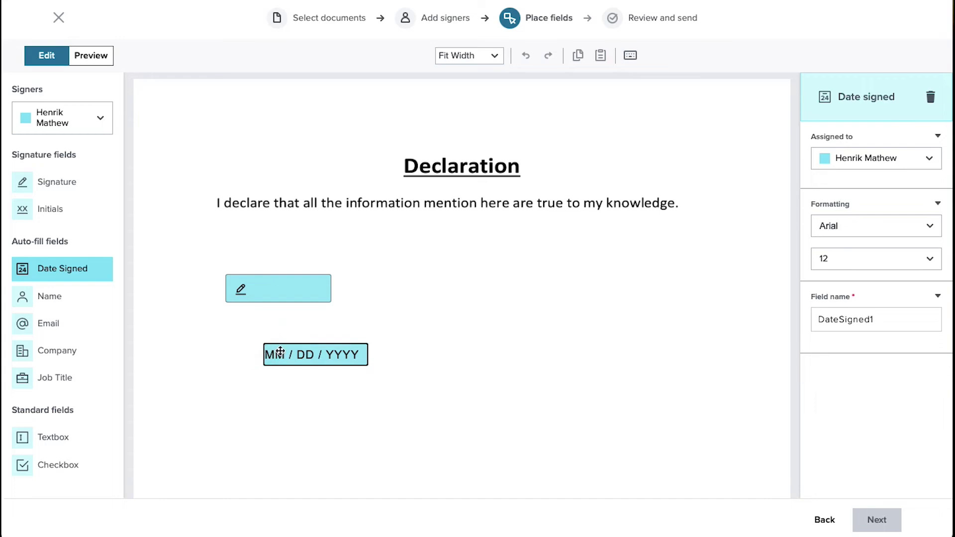
drag(276, 354, 251, 344)
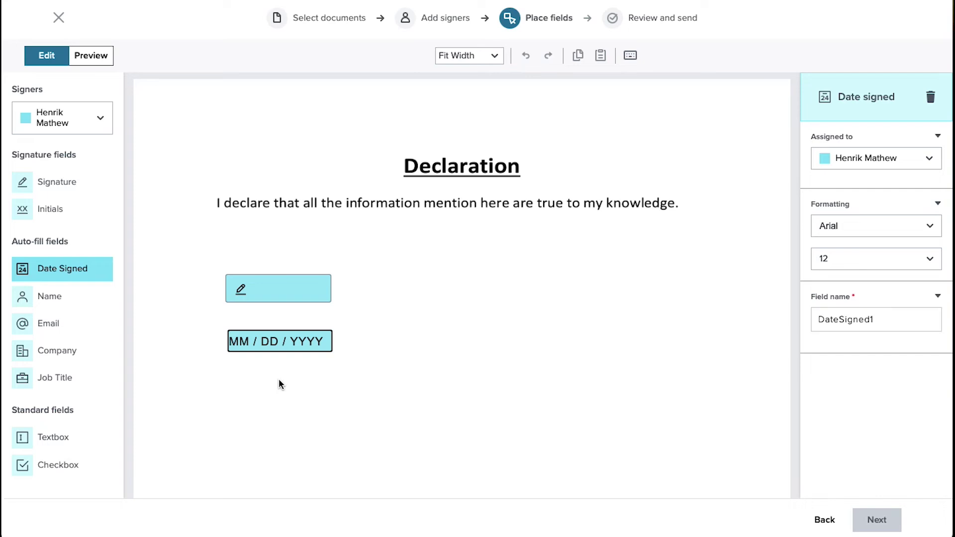
Step: Switch to the second signer and place their signature and date-signed fields on the right
click(100, 118)
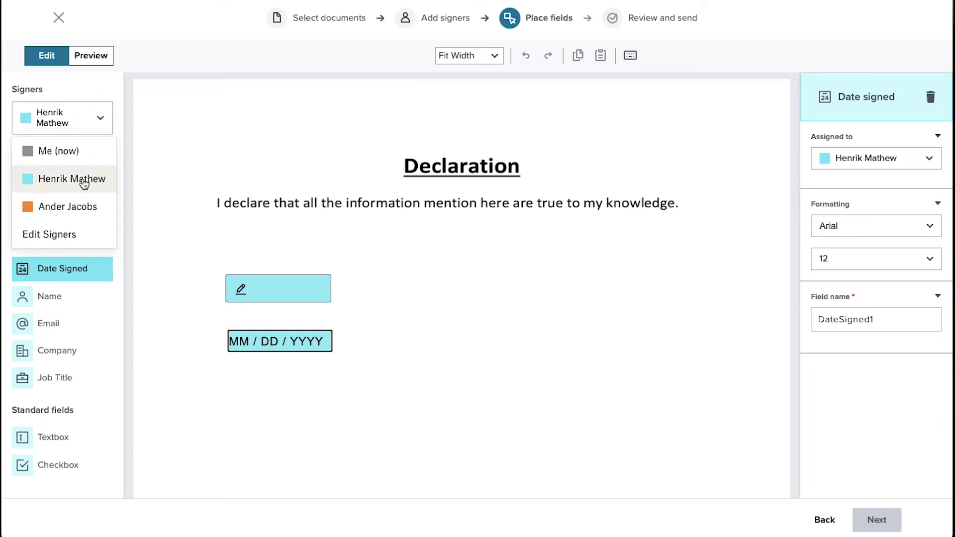
click(89, 206)
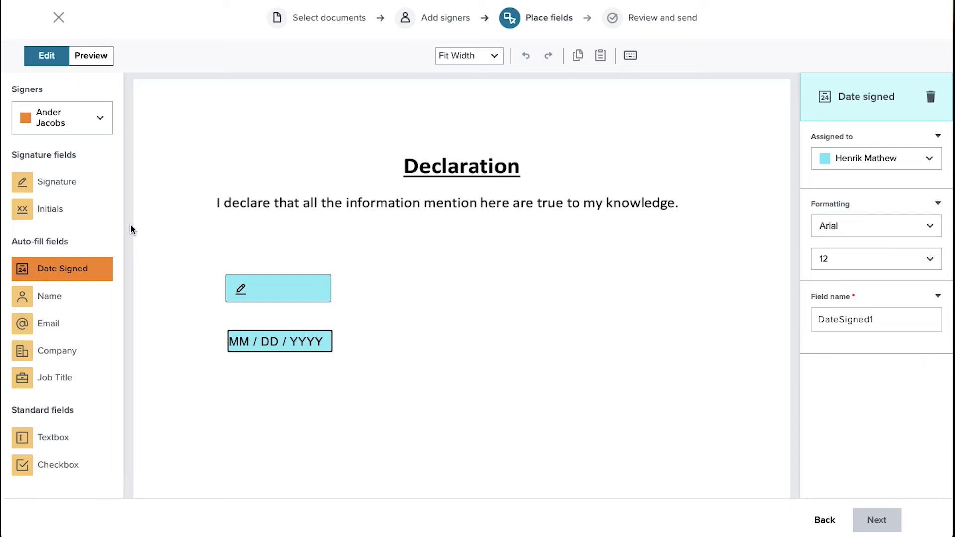
click(59, 182)
click(563, 276)
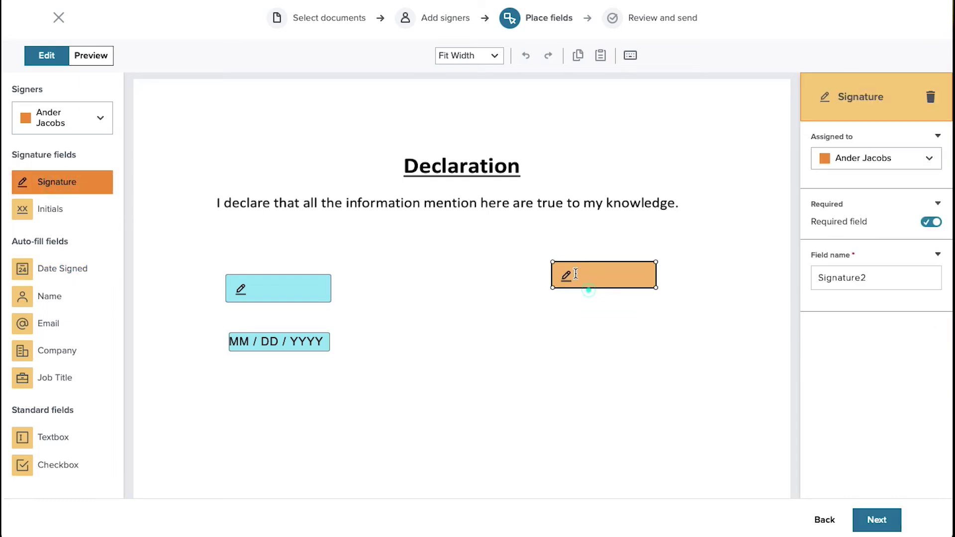
click(60, 268)
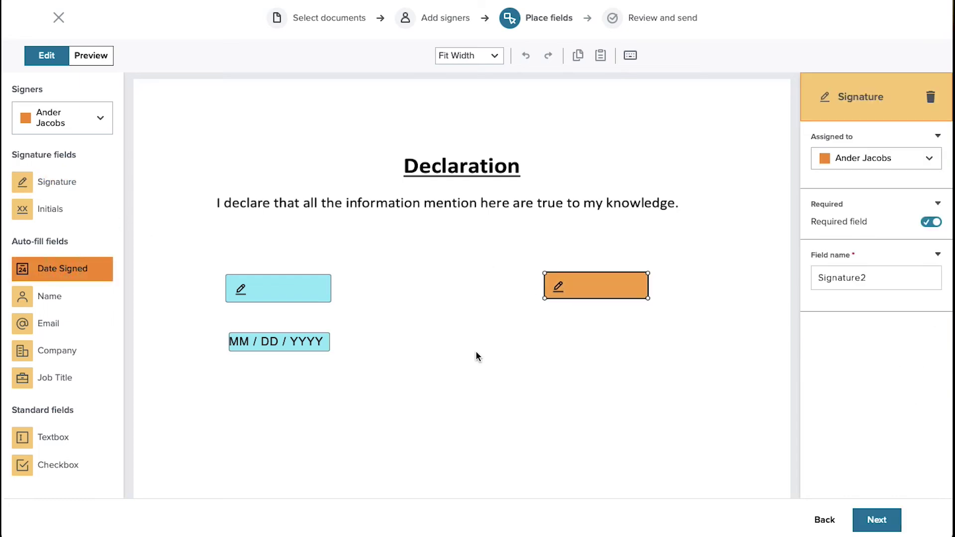
click(555, 329)
click(558, 405)
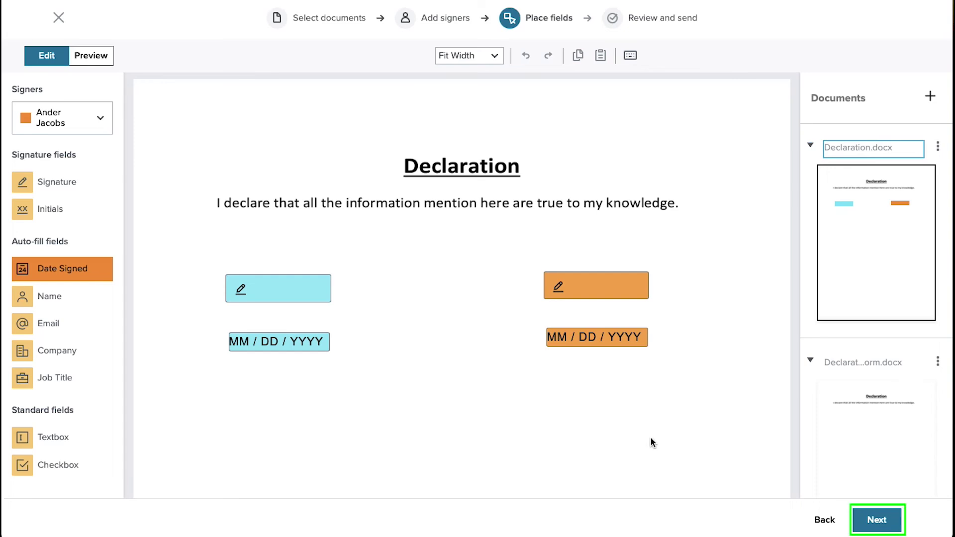
click(869, 521)
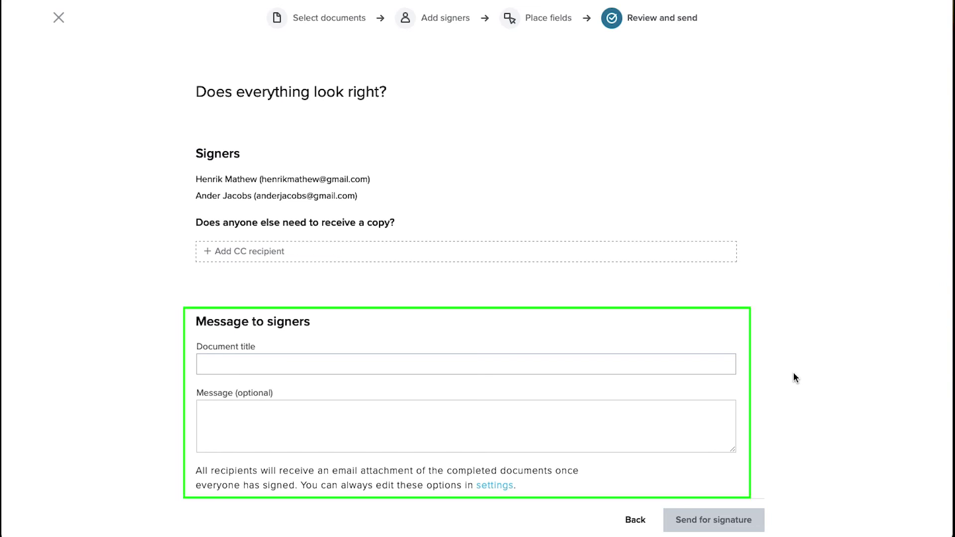
Step: Title the document 'Declaration form' and send it to both signers
click(529, 364)
text(Declara)
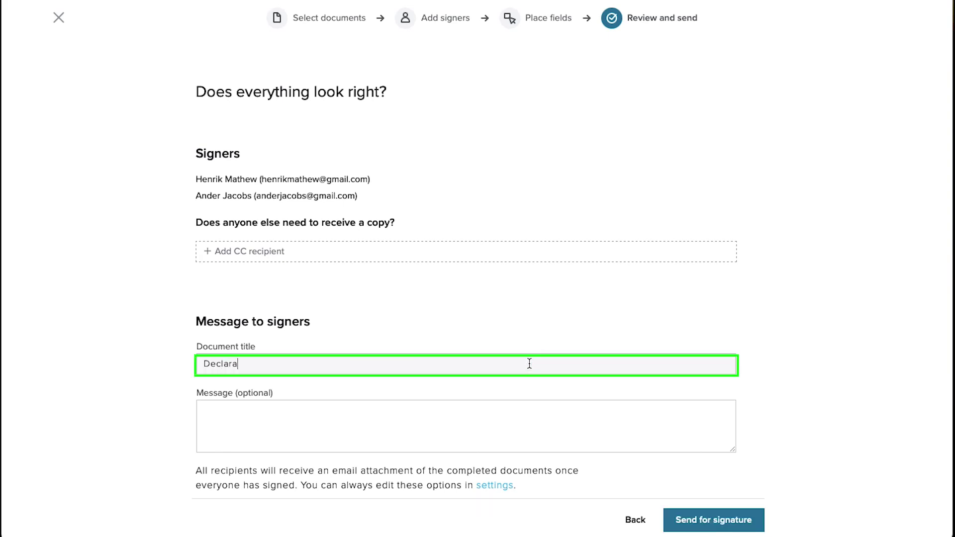
text(tion form)
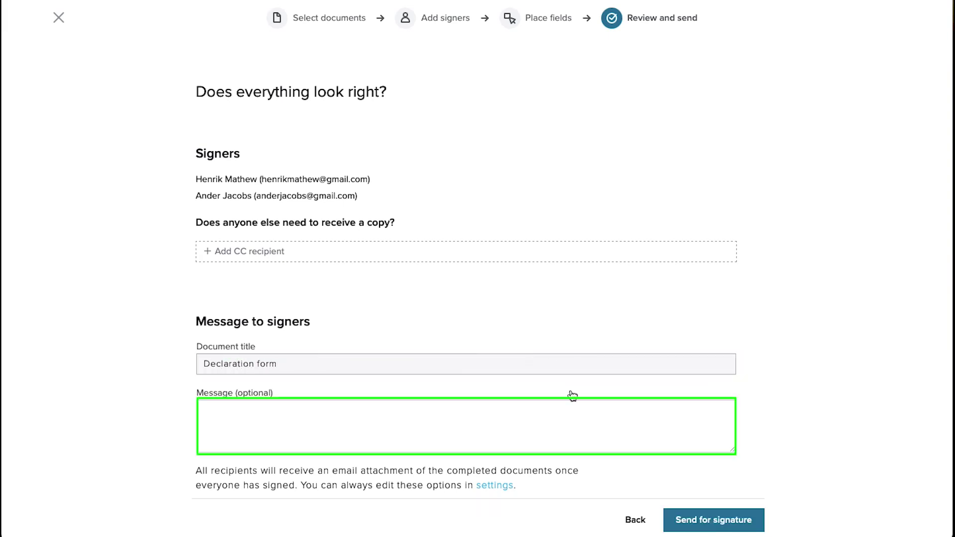
click(749, 381)
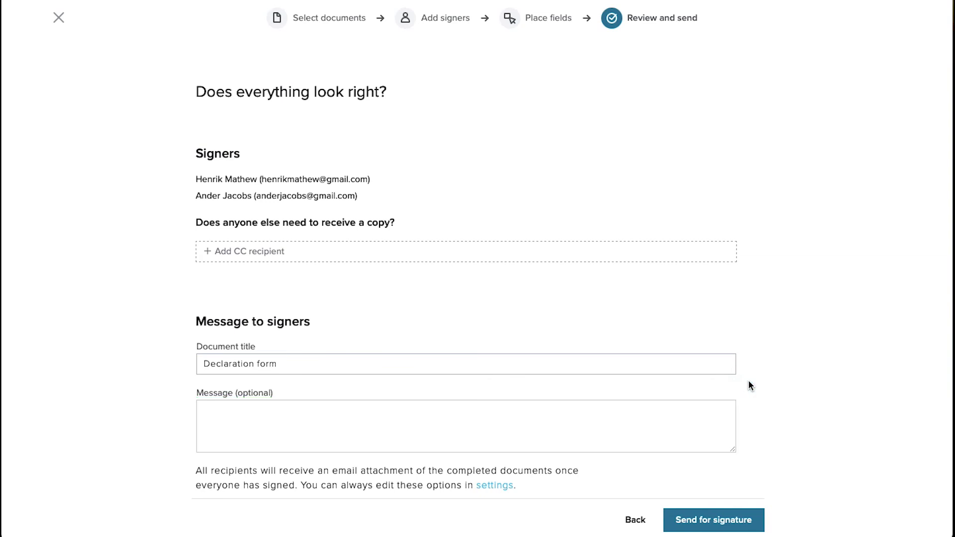
click(745, 532)
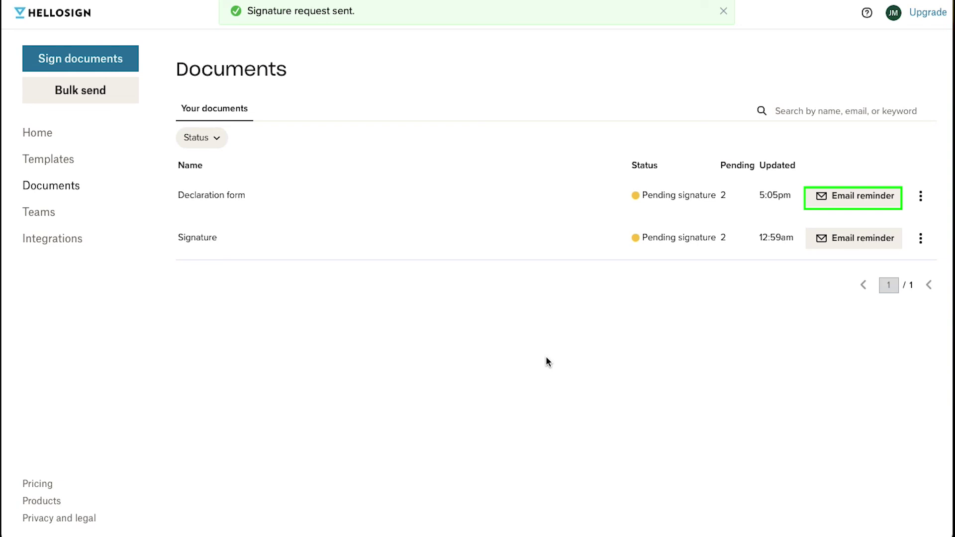
Step: Open the actions menu on the pending Declaration form row
click(920, 201)
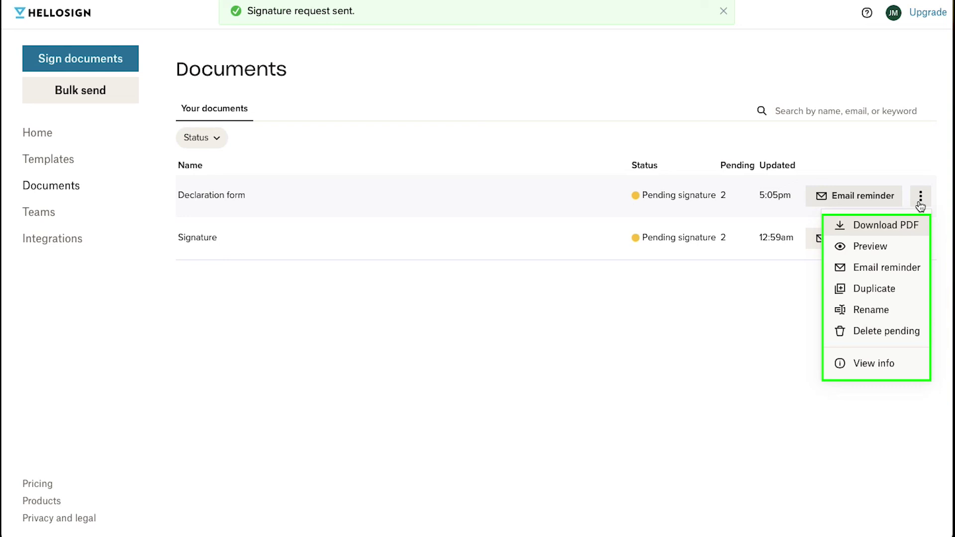
Step: Dismiss the Declaration form's actions menu, leaving both requests listed as pending signature
click(459, 317)
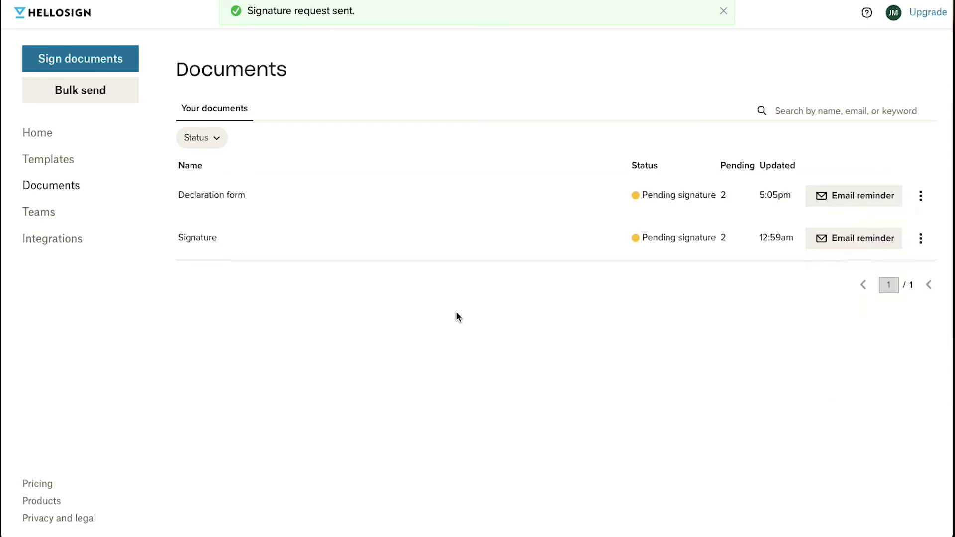